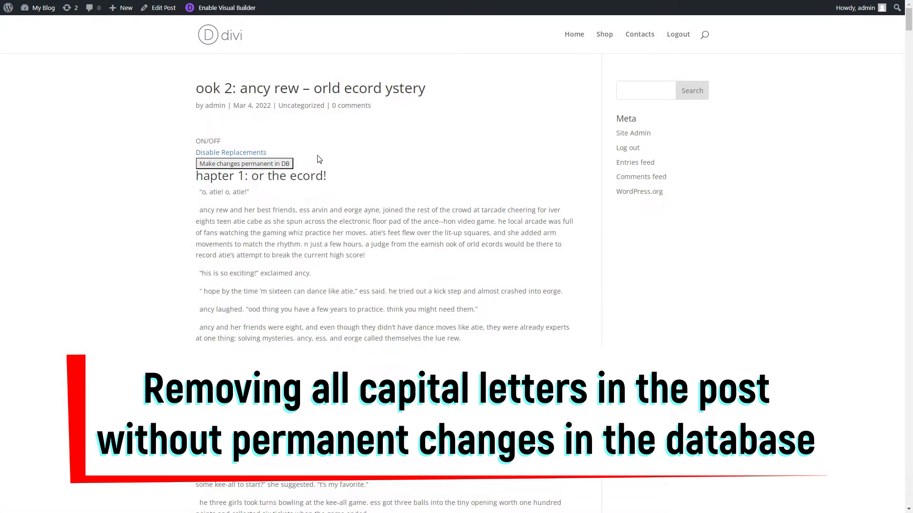
Toggle the post's text replacements off and on, then compare the live post with the editor version
left_click(257, 152)
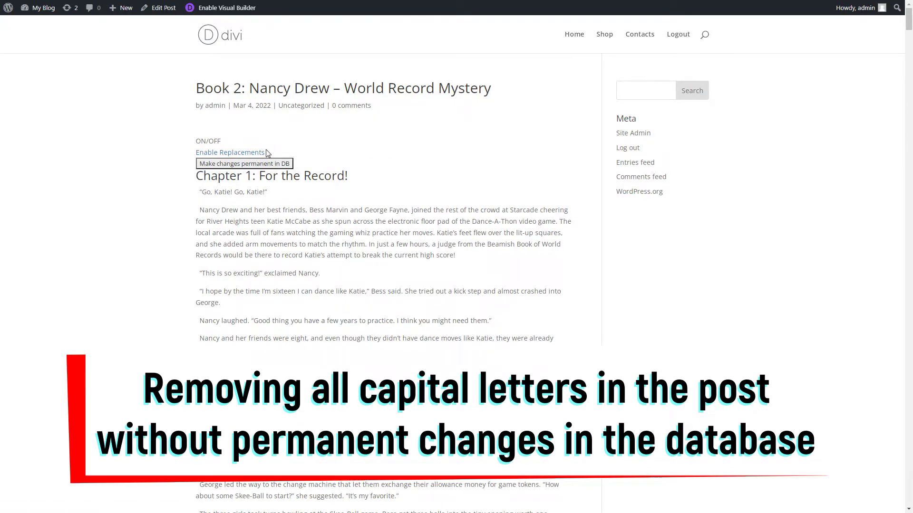
left_click(253, 154)
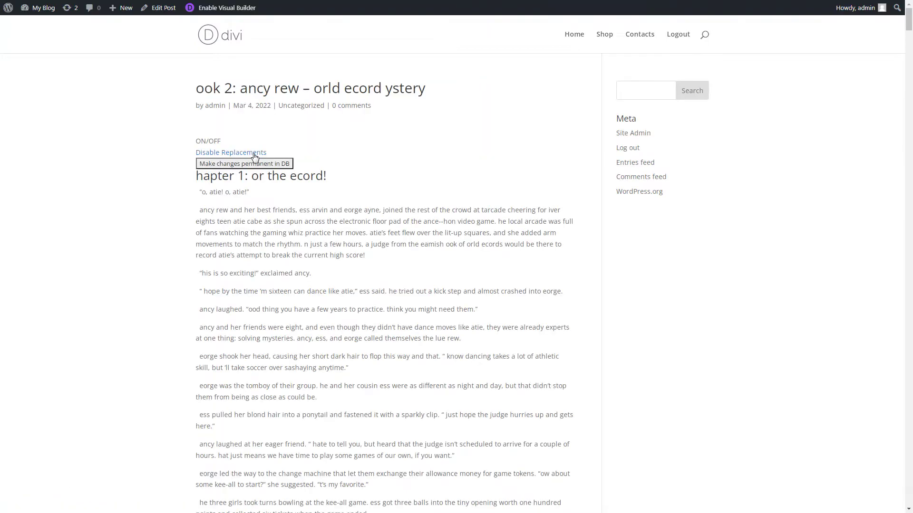
left_click(171, 14)
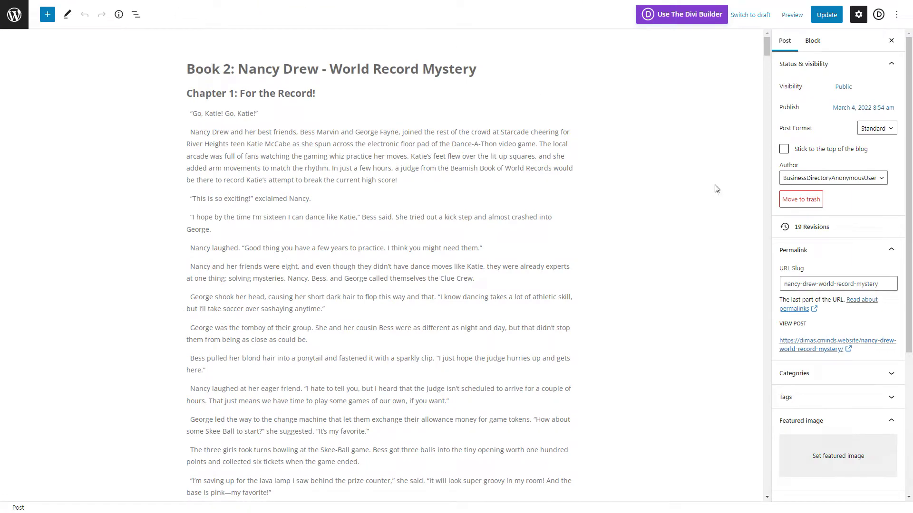
left_click(799, 348)
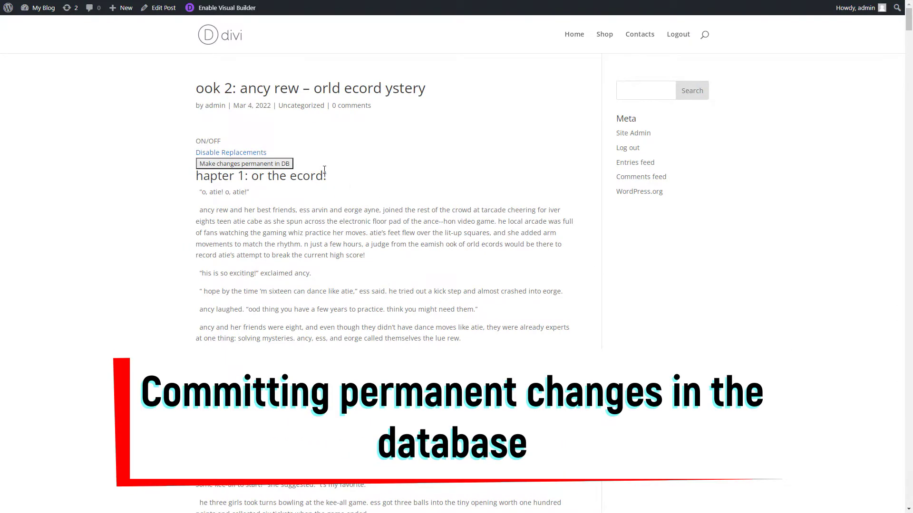
Save the replaced text permanently to the database and reopen the post in the editor to verify
left_click(276, 165)
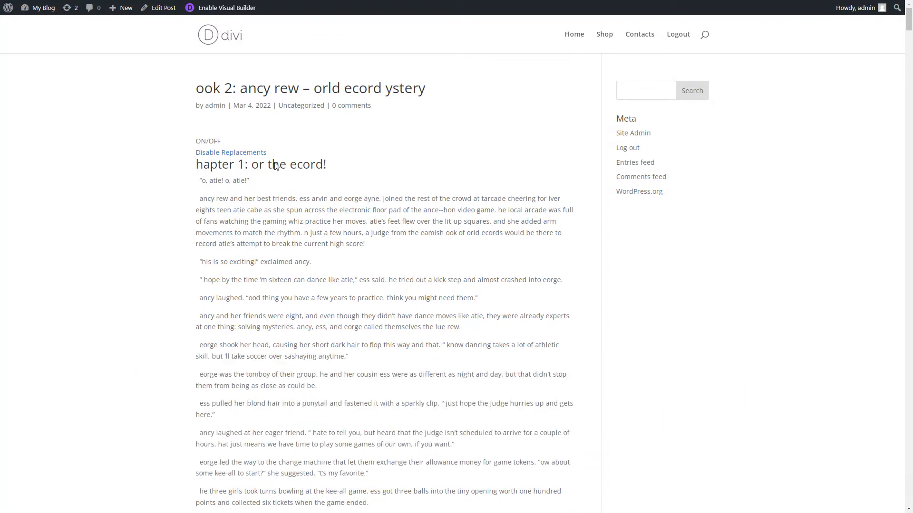
left_click(156, 9)
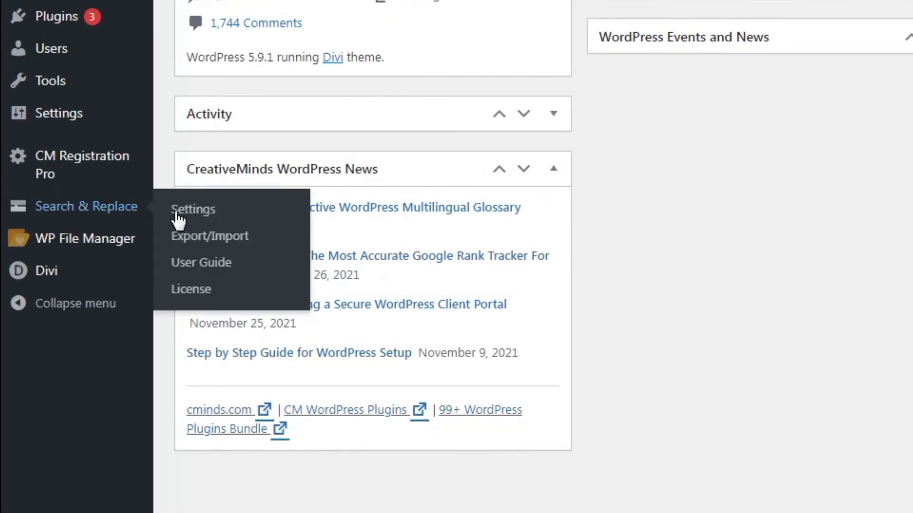
Start a new rule with From String /[A-Z]/, empty replacement, treated as a regular expression
left_click(239, 214)
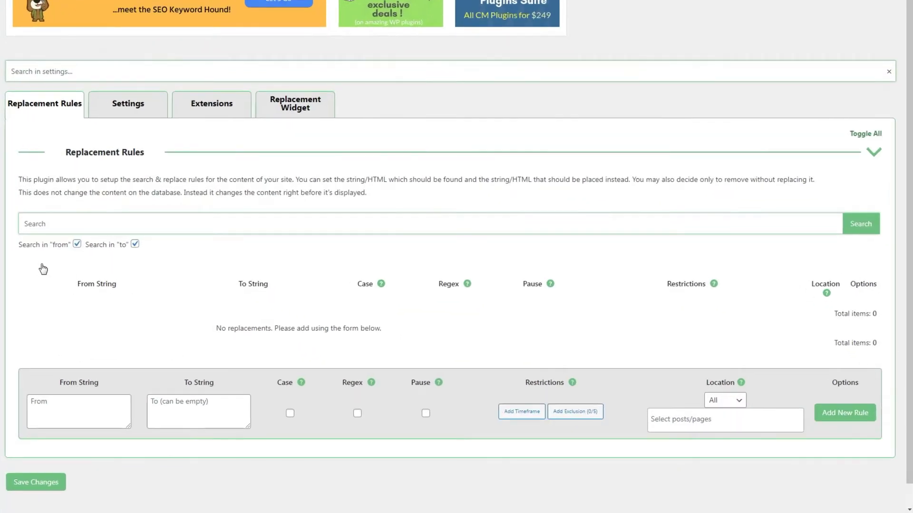
left_click(86, 404)
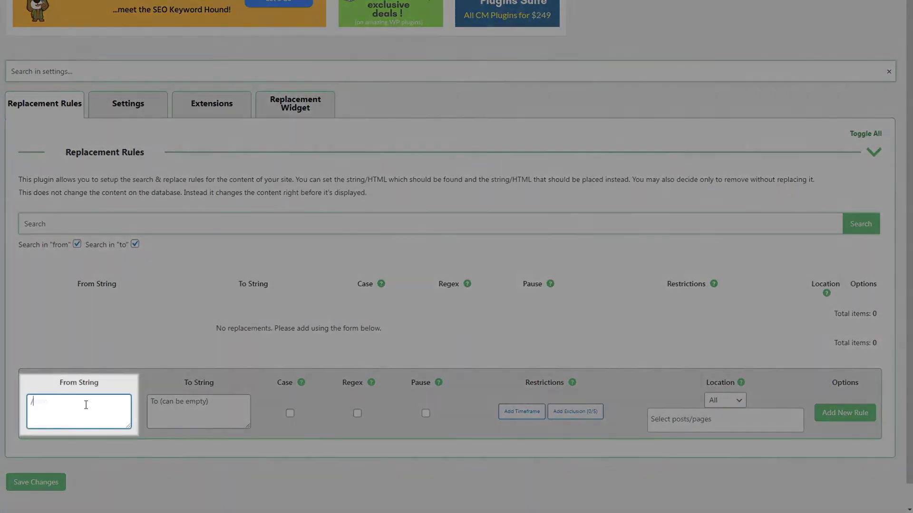
type("[A-Z]/")
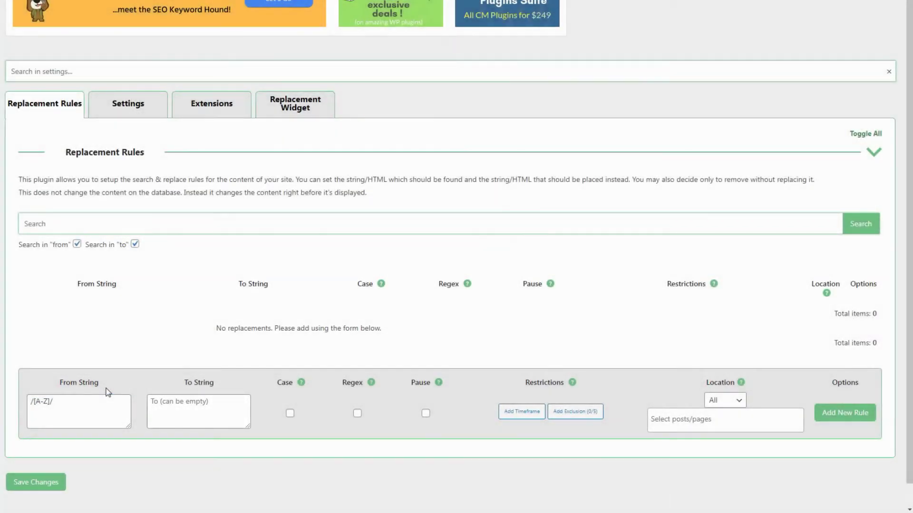
left_click(357, 414)
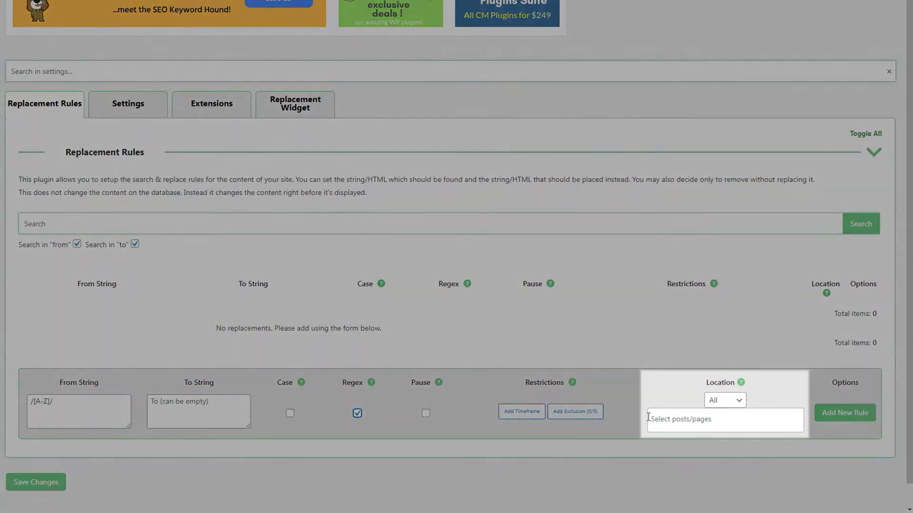
Limit the rule to Include only the Book 2 Nancy Drew post and add it
left_click(725, 400)
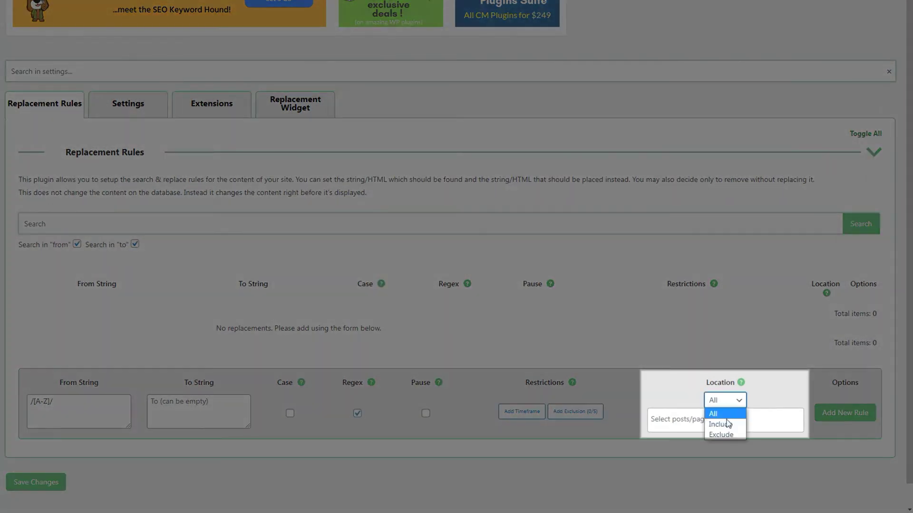
left_click(723, 423)
type("nancy drew")
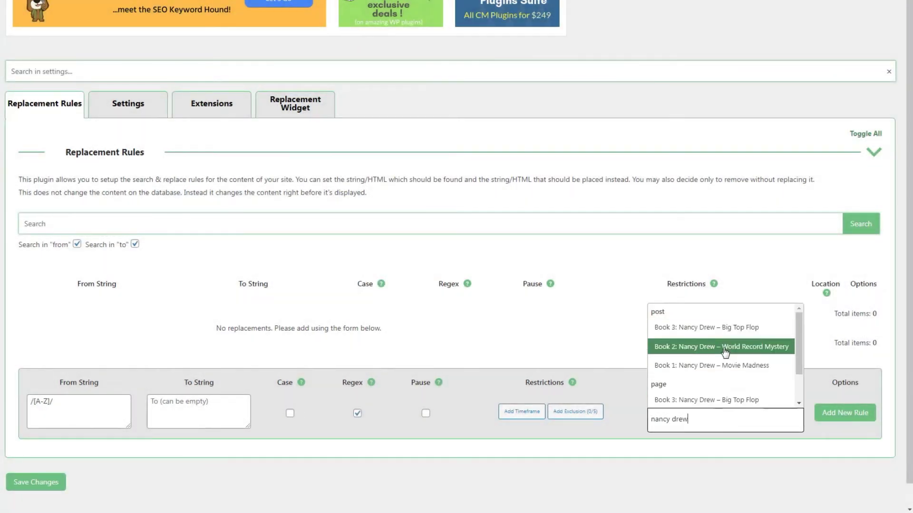
left_click(724, 348)
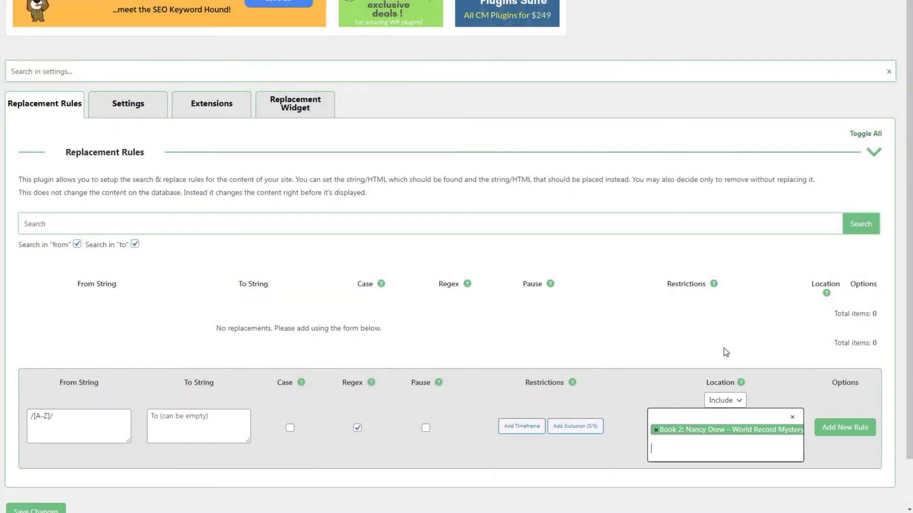
left_click(854, 427)
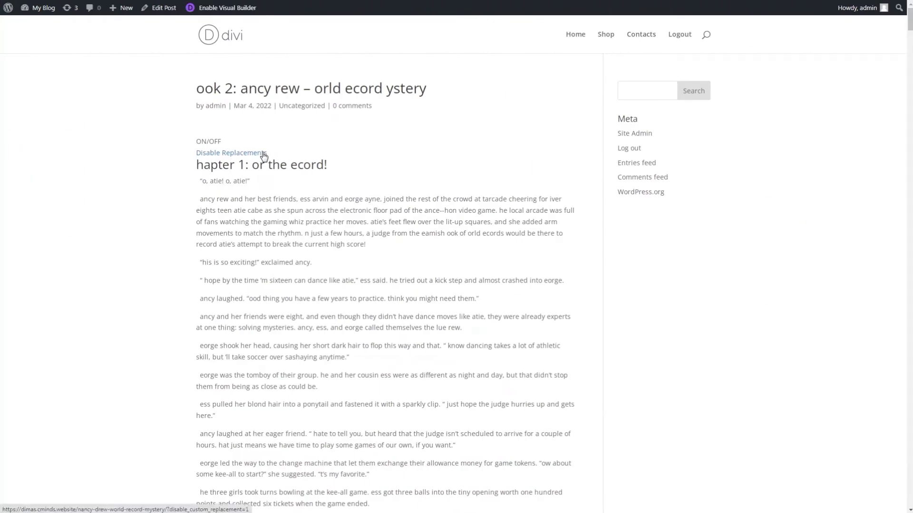
left_click(263, 154)
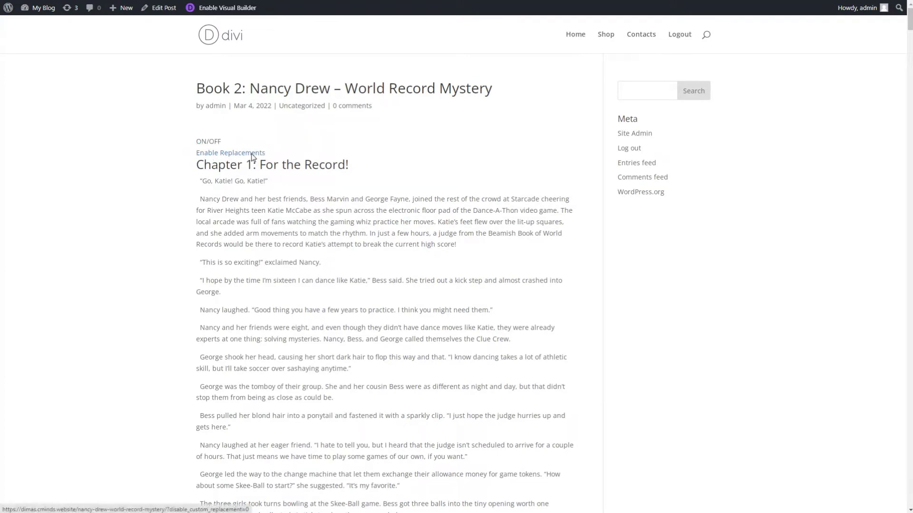
left_click(253, 154)
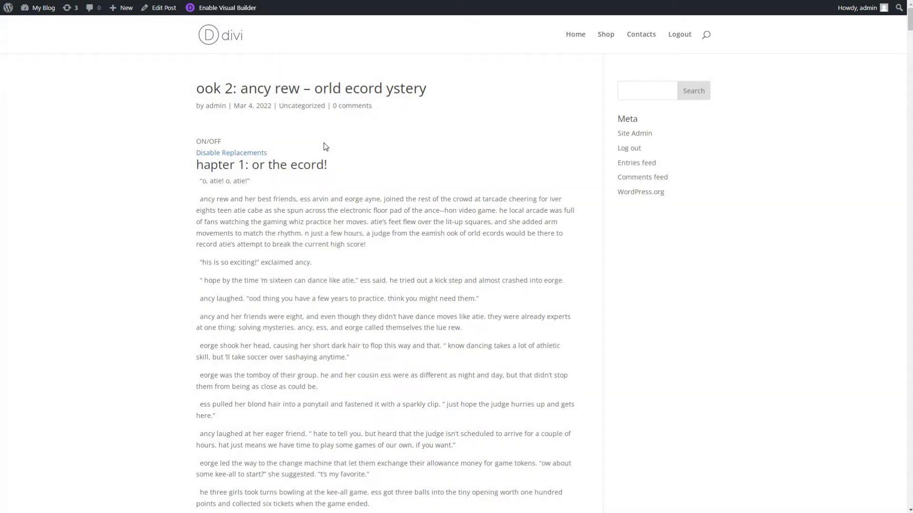
left_click(167, 9)
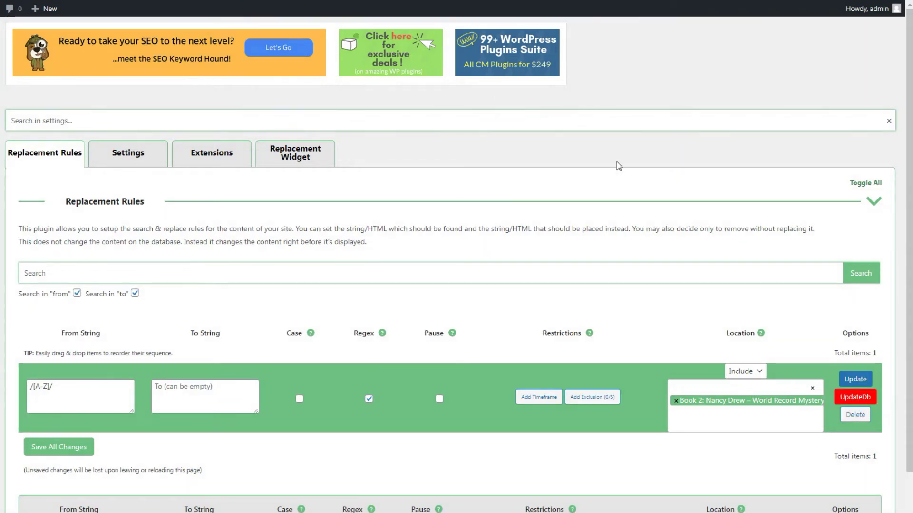
Request a permanent database update for the saved /[A-Z]/ rule via the red UpdateDb button
left_click(847, 398)
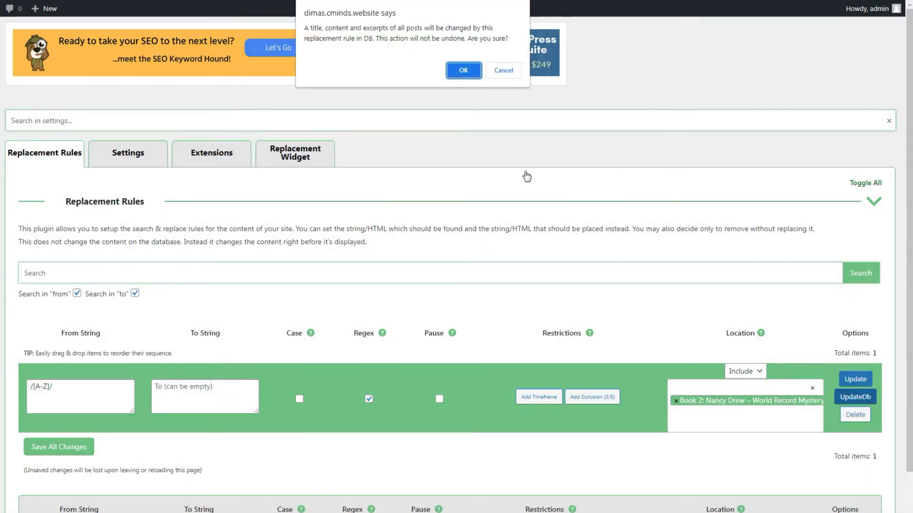
Confirm the irreversible database change and reload the editor to see the capital-free text
left_click(462, 72)
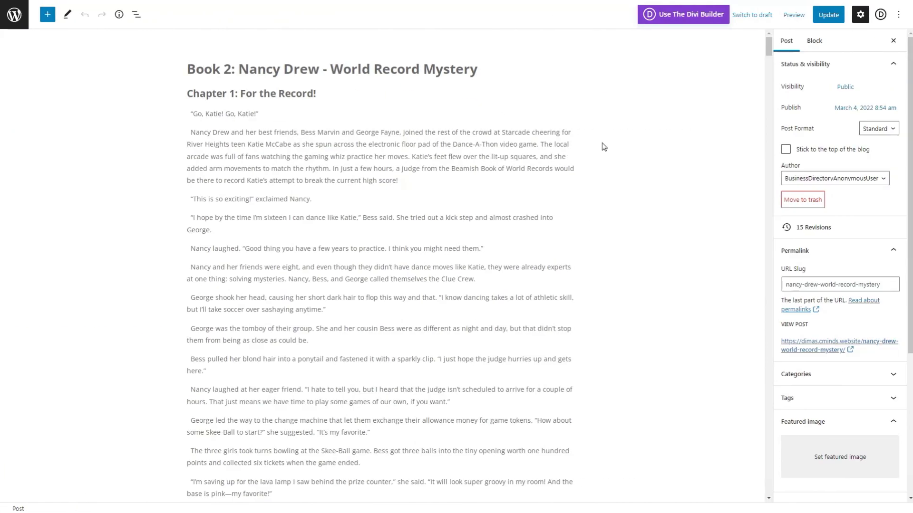
right_click(628, 145)
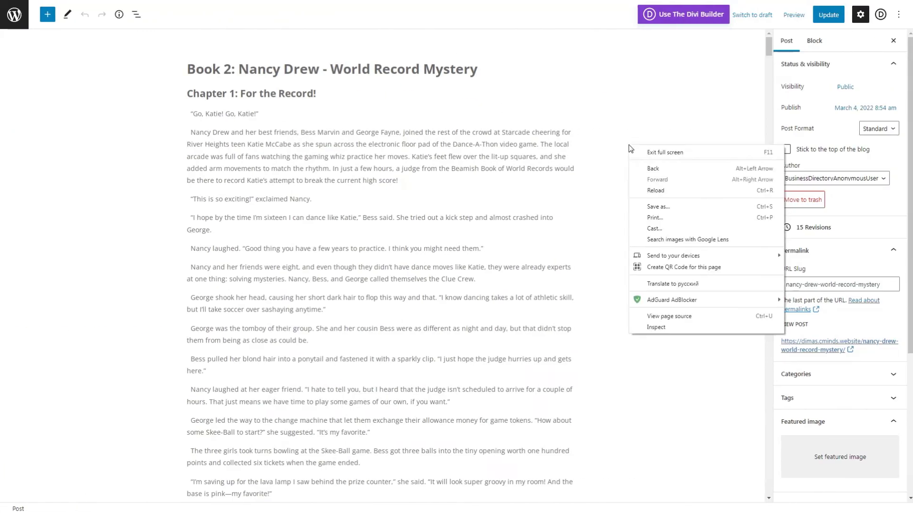
left_click(656, 190)
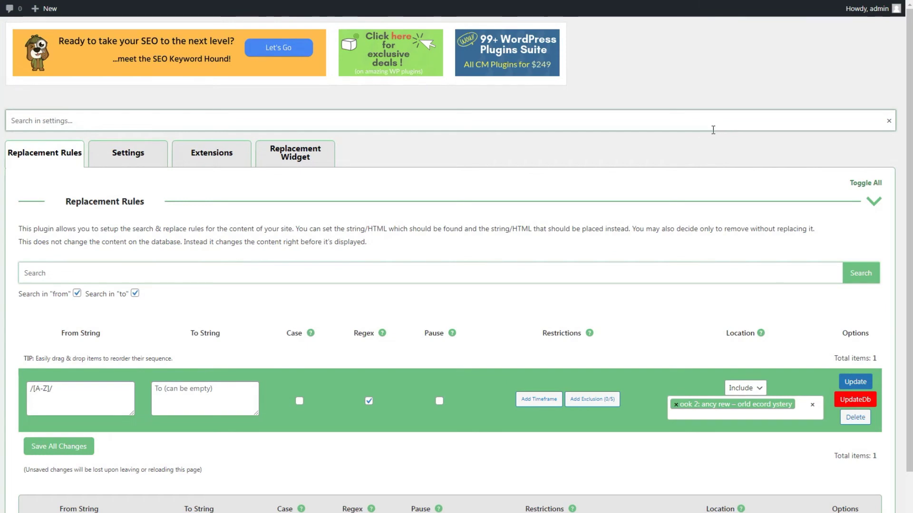
Set the replacement widget to 'Show to admin only' and turn on 'Only admin can save changes to database'
left_click(327, 161)
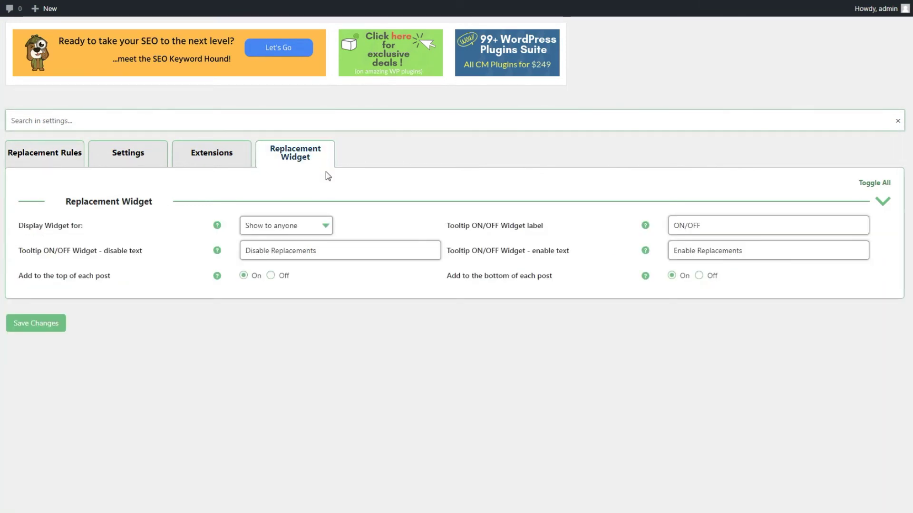
left_click(325, 227)
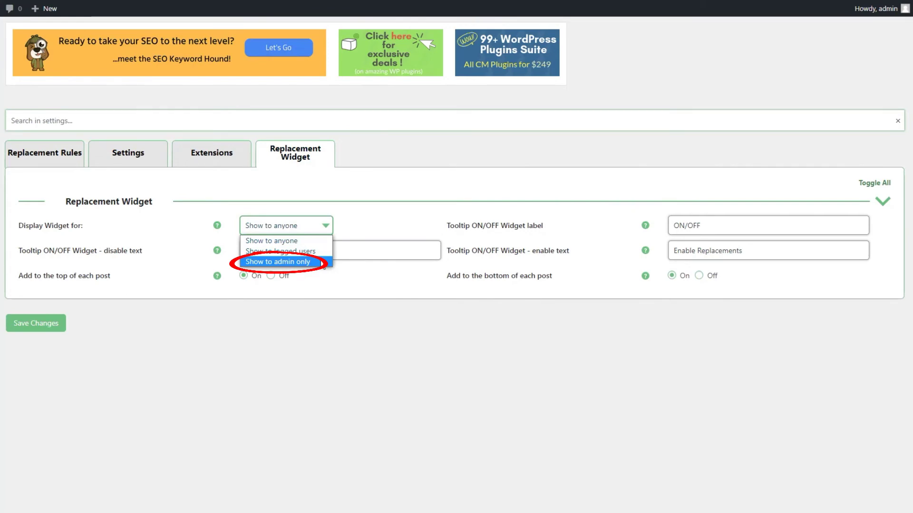
left_click(321, 262)
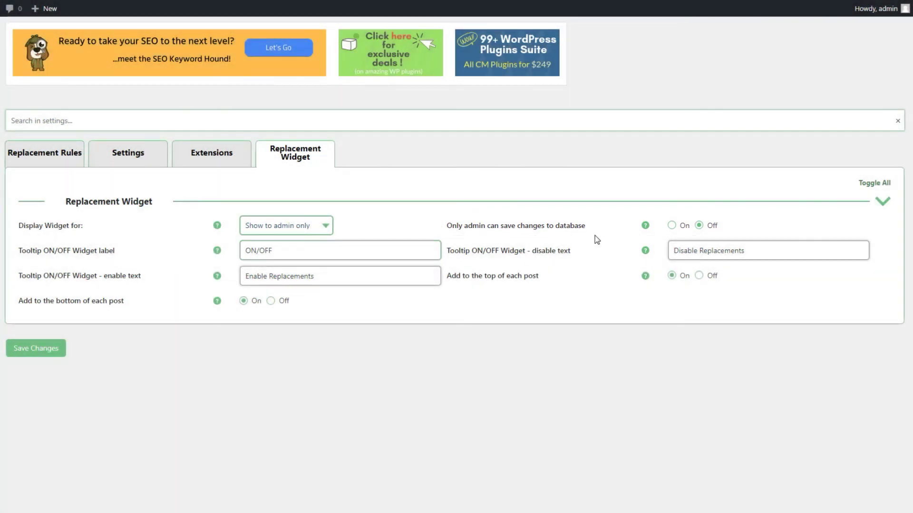
left_click(671, 226)
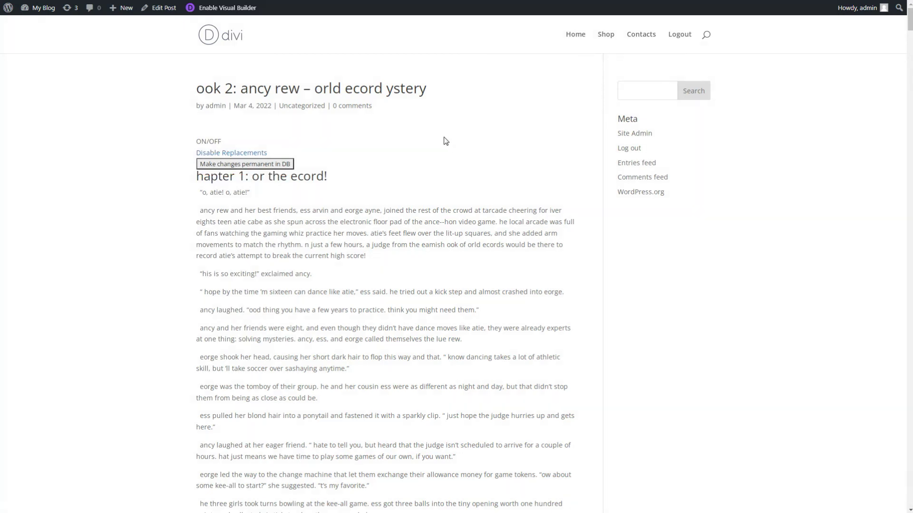
Make the replaced text permanent from the front-end widget and verify it in the block editor
left_click(284, 168)
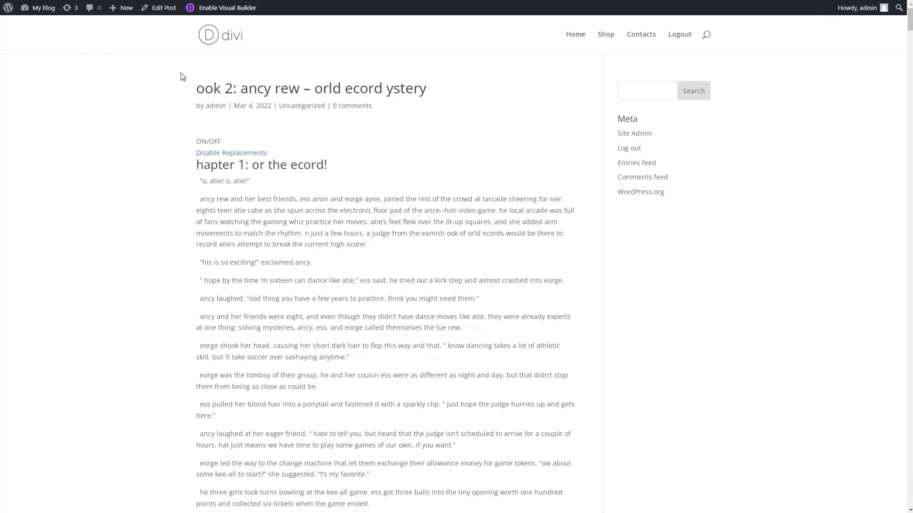
left_click(165, 8)
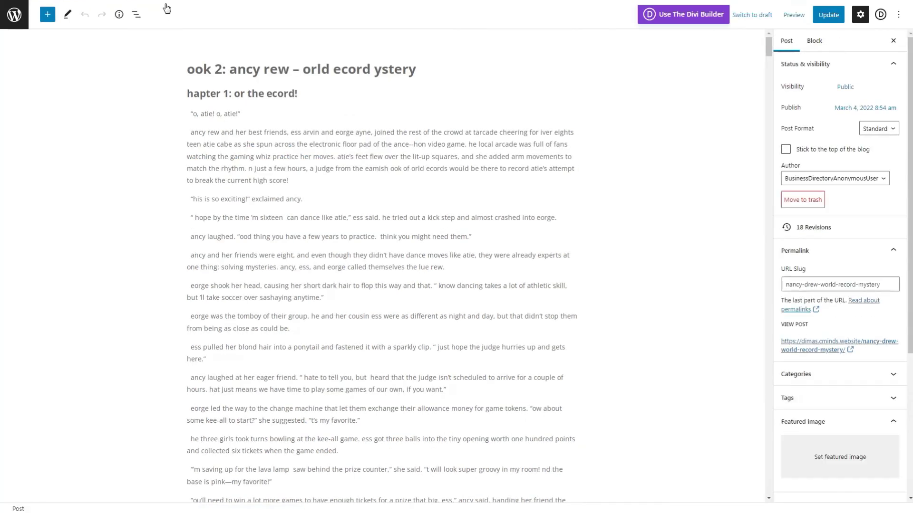